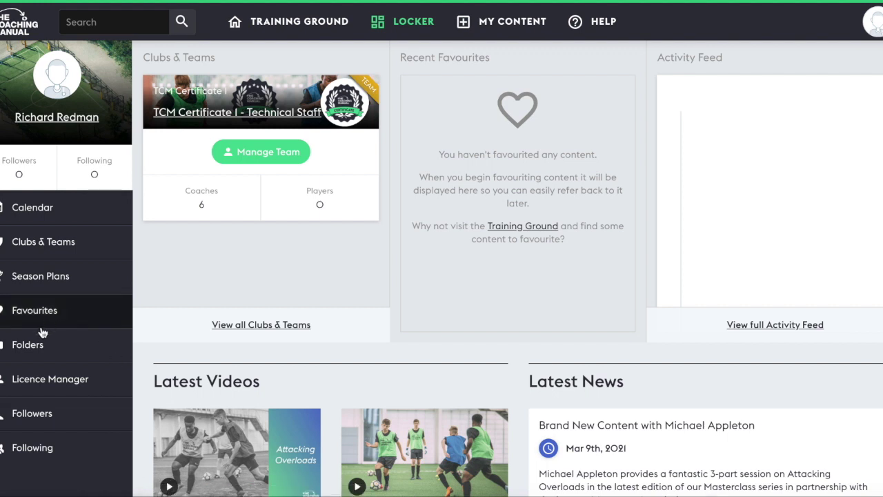
{"action": "left_click", "coordinate": [28, 345]}
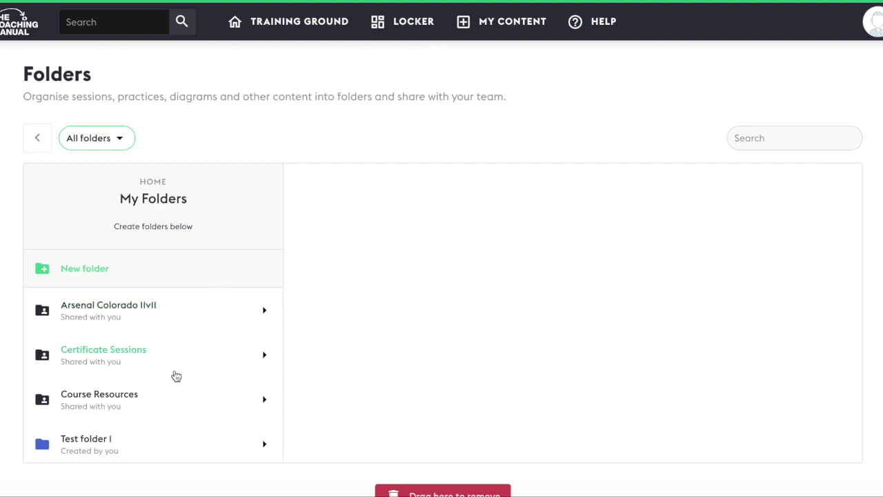
{"action": "scroll", "coordinate": [175, 376], "scroll_direction": "down", "scroll_amount": 1}
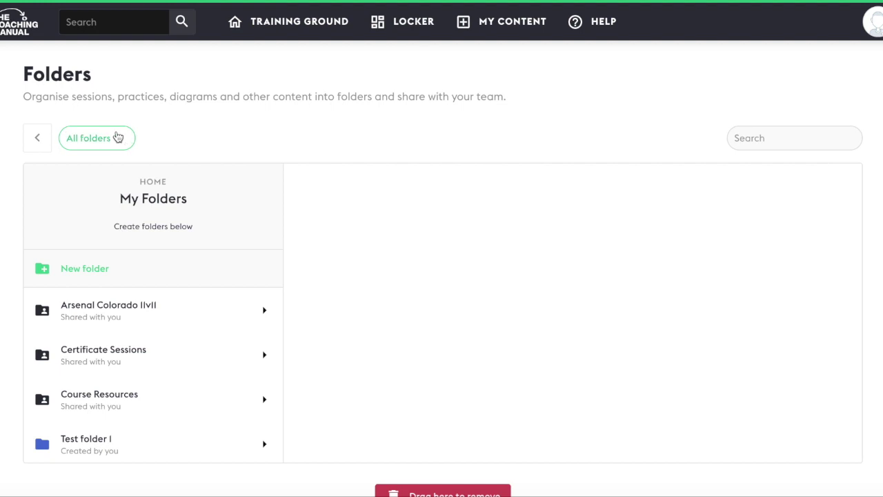
{"action": "left_click", "coordinate": [118, 138]}
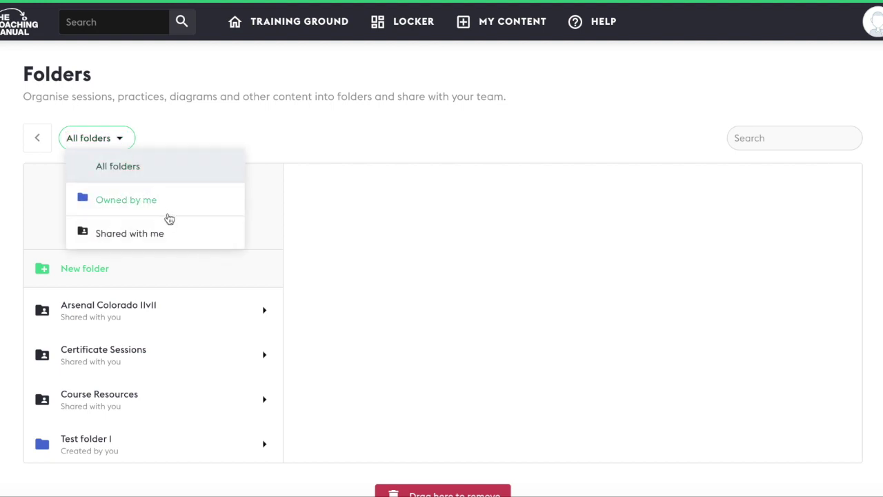
- Filter the folders list to Owned by me and open Test folder I
{"action": "left_click", "coordinate": [154, 203]}
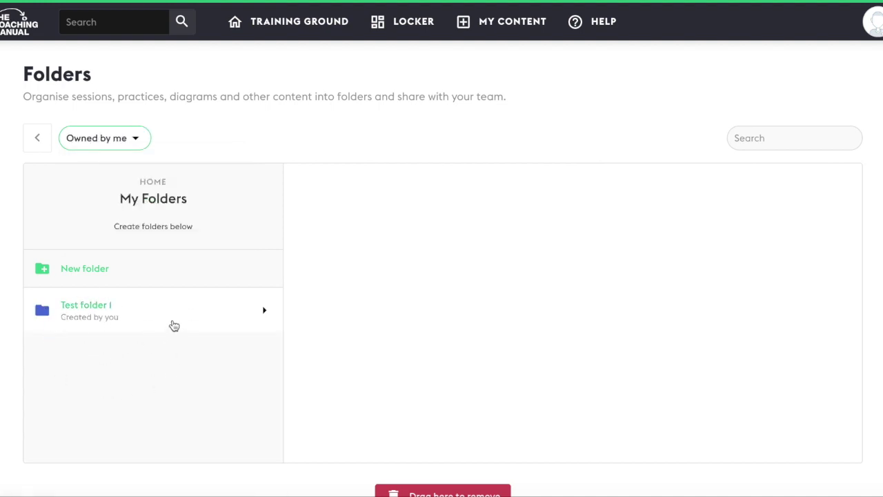
{"action": "left_click", "coordinate": [176, 316]}
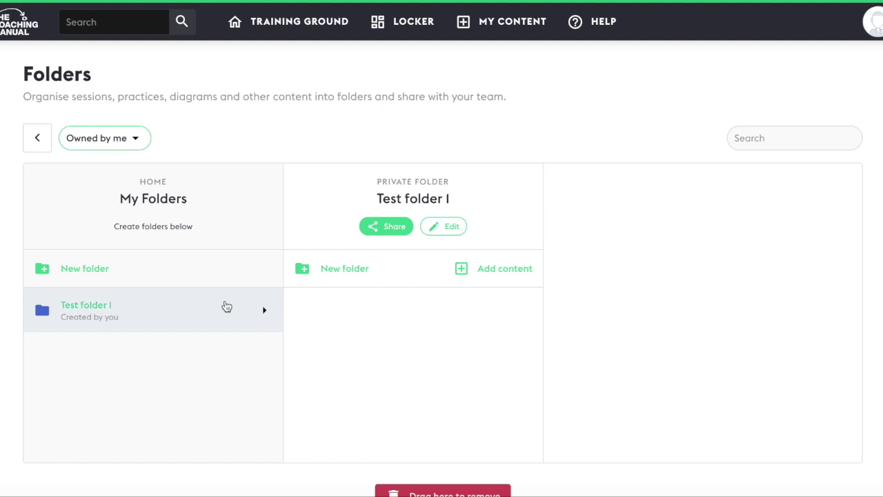
- Create a new private top-level folder named 'Attacking'
{"action": "left_click", "coordinate": [100, 270]}
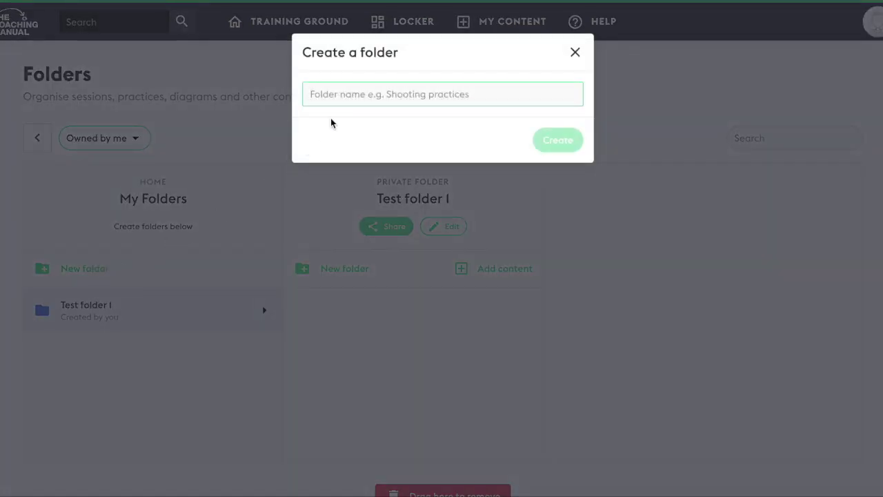
{"action": "type", "text": "Att"}
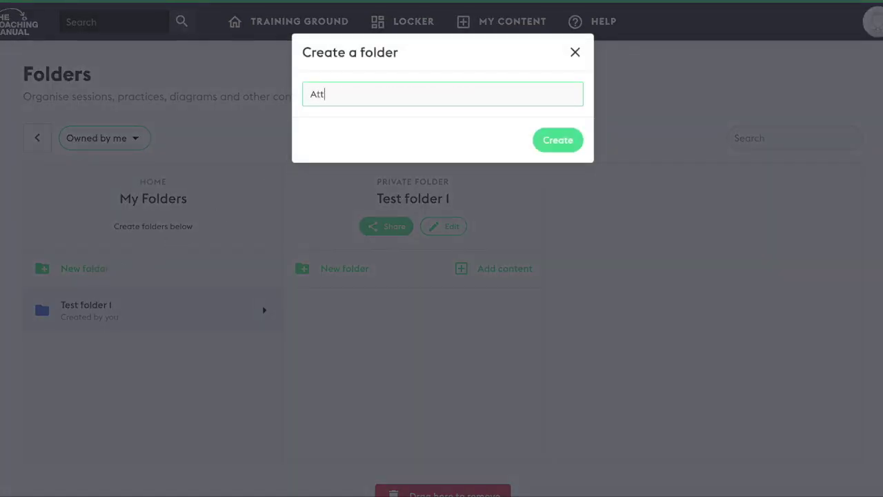
{"action": "type", "text": "acking"}
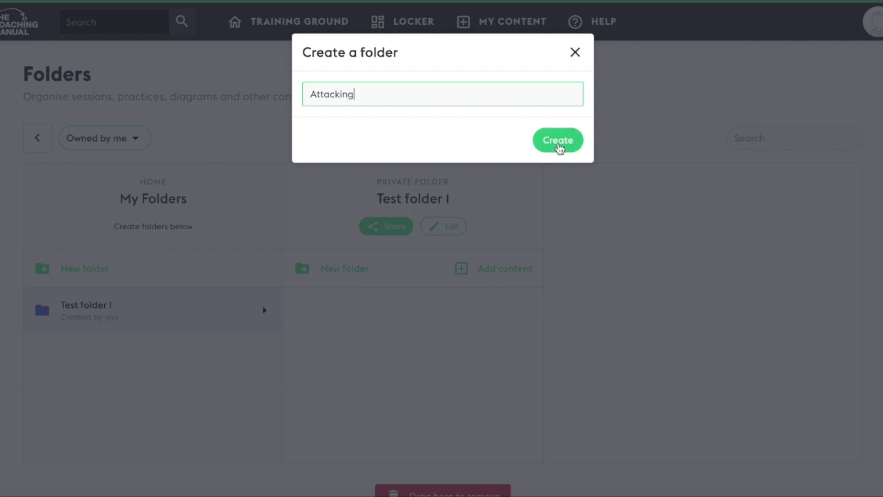
{"action": "left_click", "coordinate": [558, 146]}
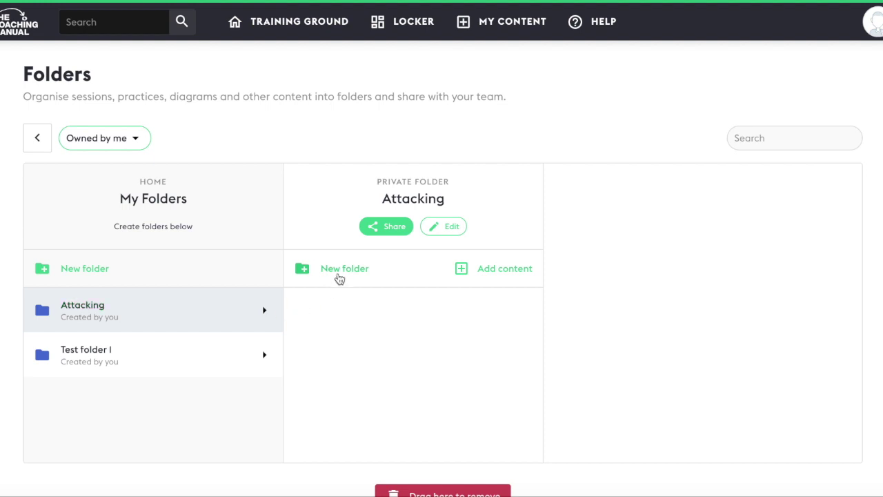
- Create a folder named 'subfolder' inside Attacking, then browse the All content library
{"action": "left_click", "coordinate": [344, 271]}
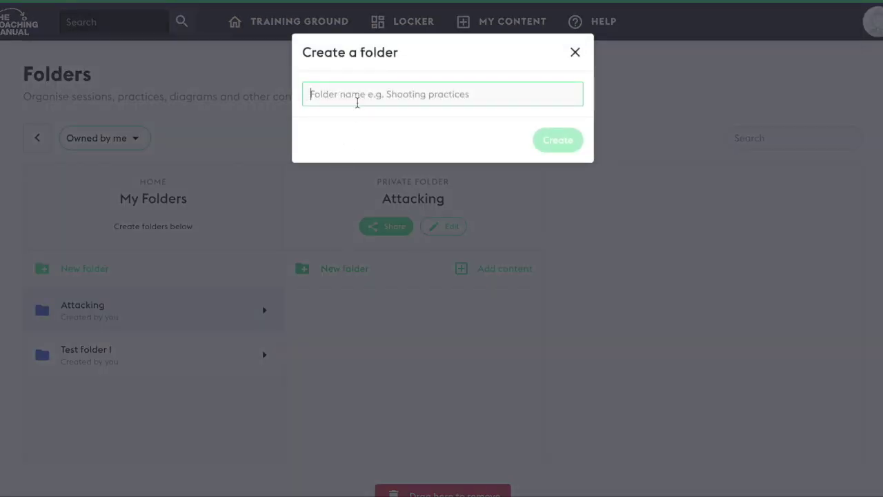
{"action": "type", "text": "subfolder"}
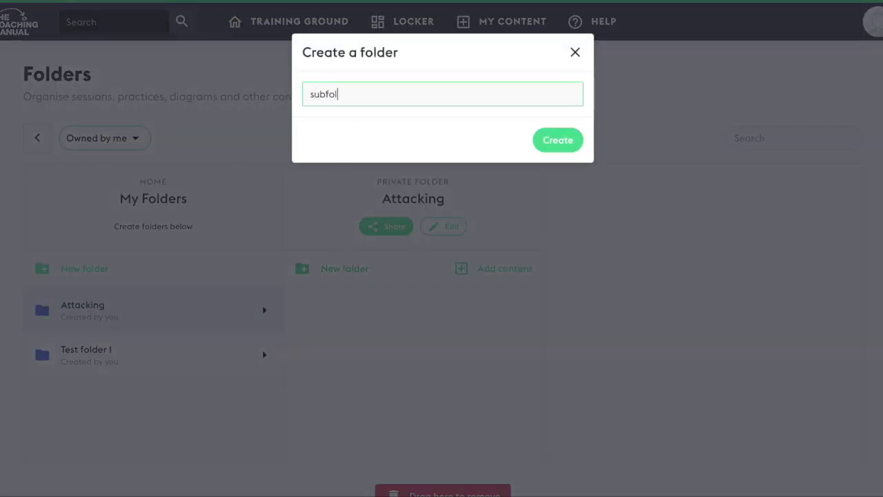
{"action": "left_click", "coordinate": [559, 138]}
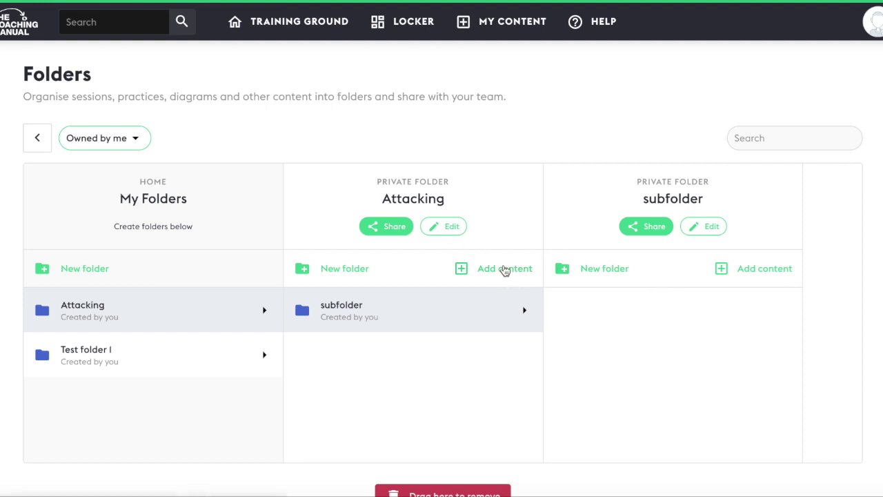
{"action": "left_click", "coordinate": [505, 270]}
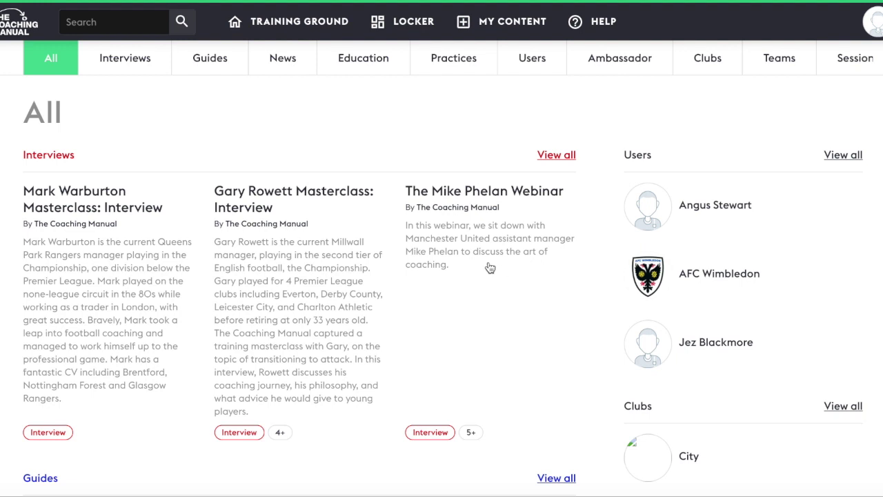
- Open the Attacking Overloads Masterclass: Modified Game practice and bring up its folder picker
{"action": "scroll", "coordinate": [348, 300], "scroll_direction": "down", "scroll_amount": 3}
{"action": "scroll", "coordinate": [349, 301], "scroll_direction": "down", "scroll_amount": 10}
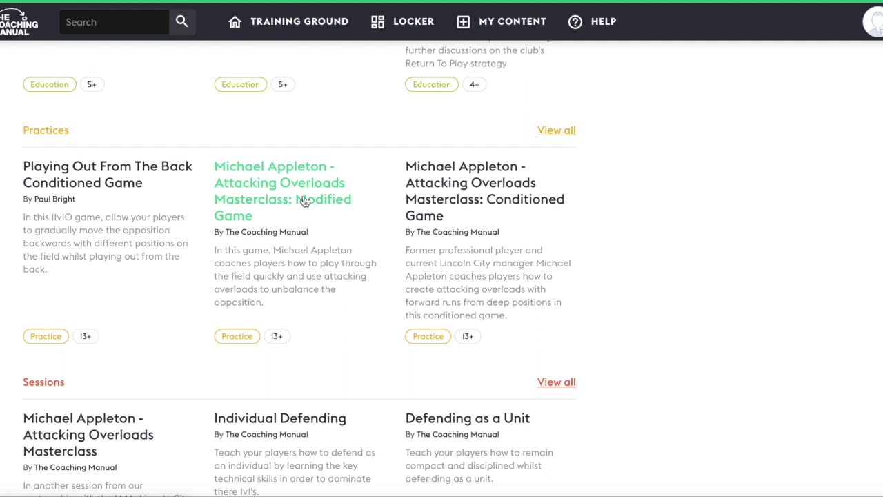
{"action": "left_click", "coordinate": [305, 200]}
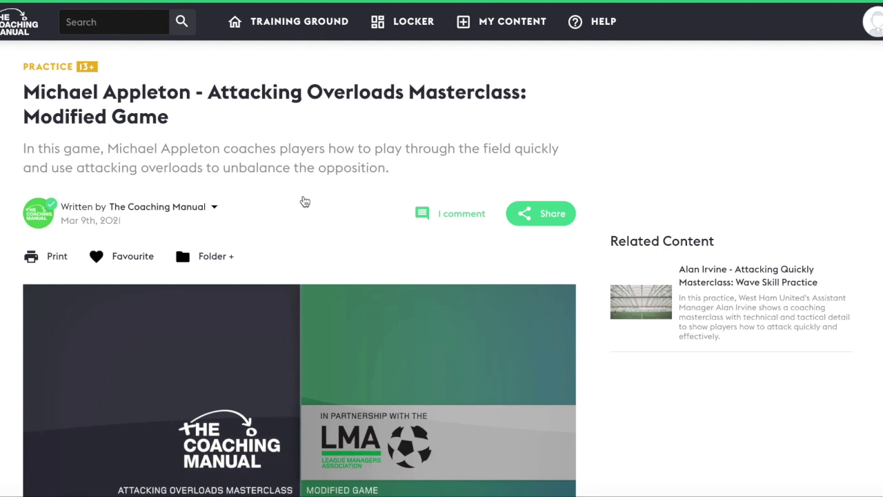
{"action": "left_click", "coordinate": [216, 258]}
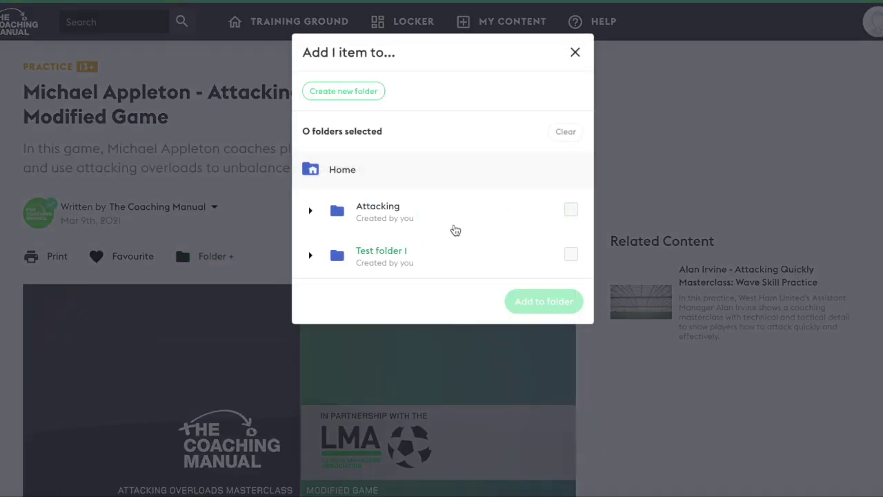
- Tick Attacking as the only destination folder, leaving Test folder I unticked
{"action": "left_click", "coordinate": [571, 211]}
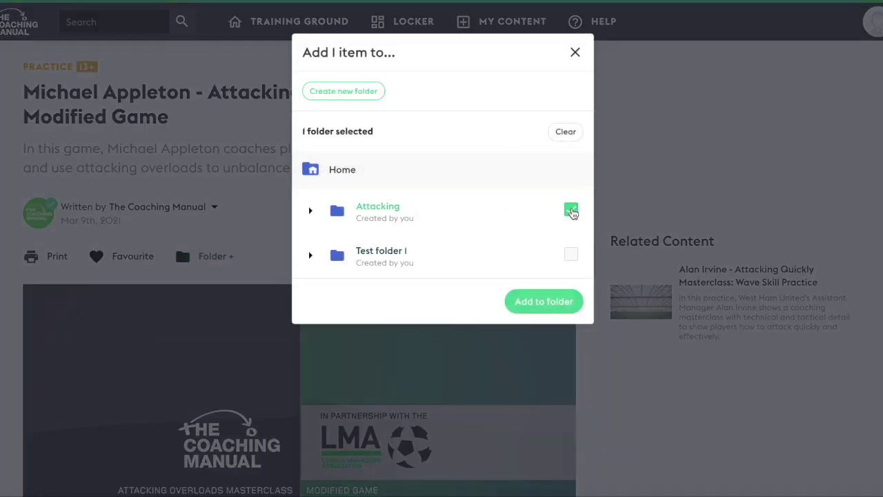
{"action": "left_click", "coordinate": [571, 256]}
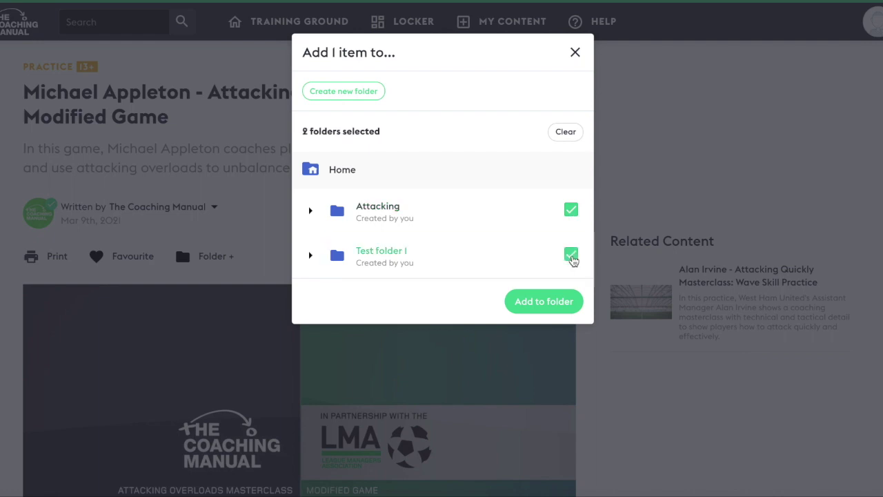
{"action": "left_click", "coordinate": [571, 256]}
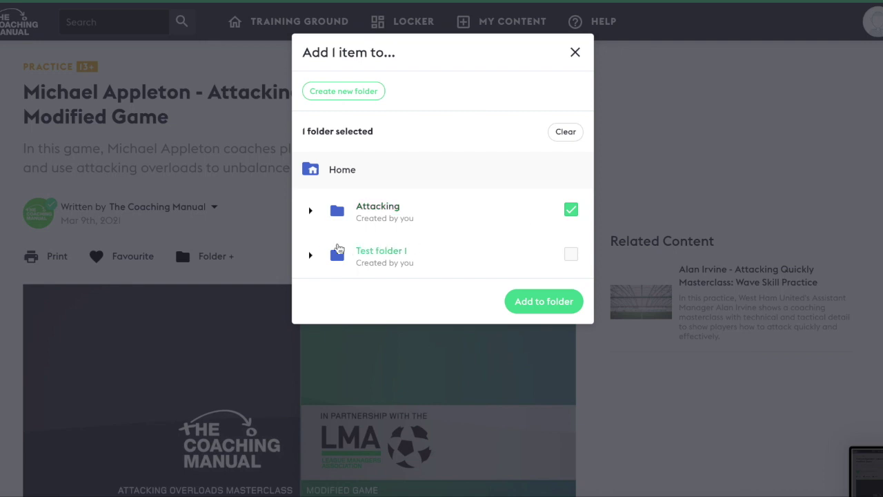
{"action": "left_click", "coordinate": [311, 211]}
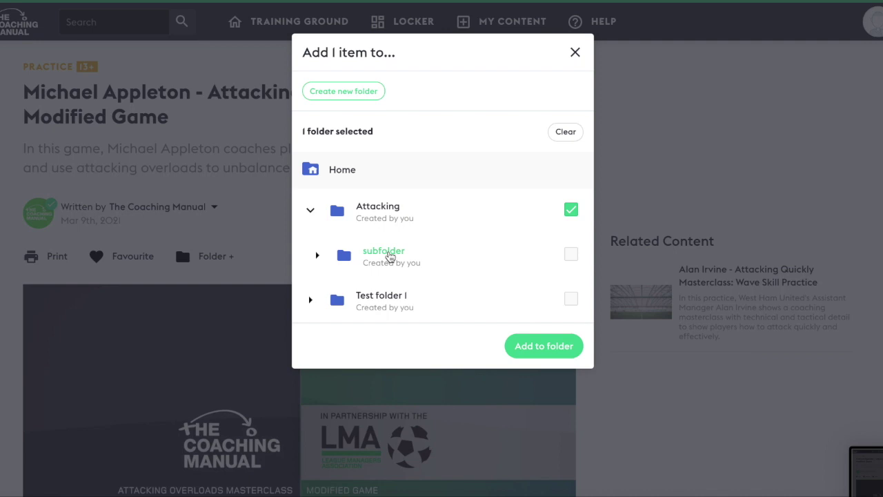
{"action": "left_click", "coordinate": [311, 210]}
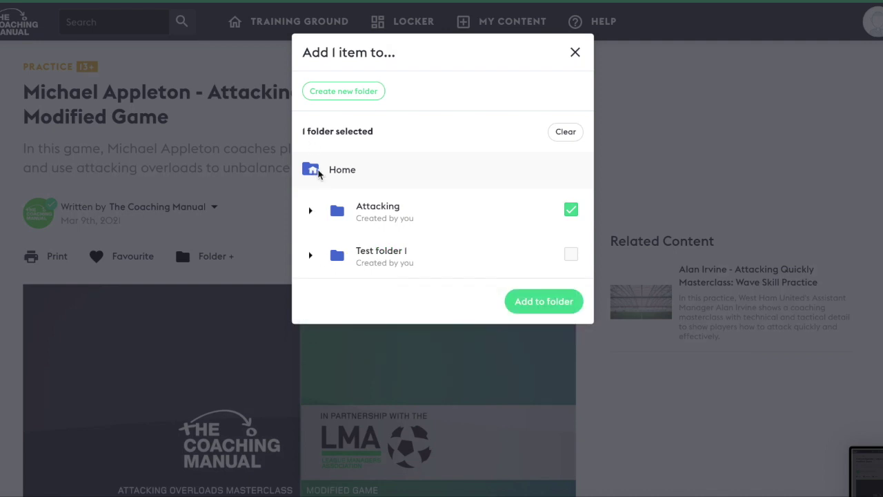
- Drop the 'Attacking 2' new-folder draft and add the practice to Attacking only
{"action": "left_click", "coordinate": [350, 102]}
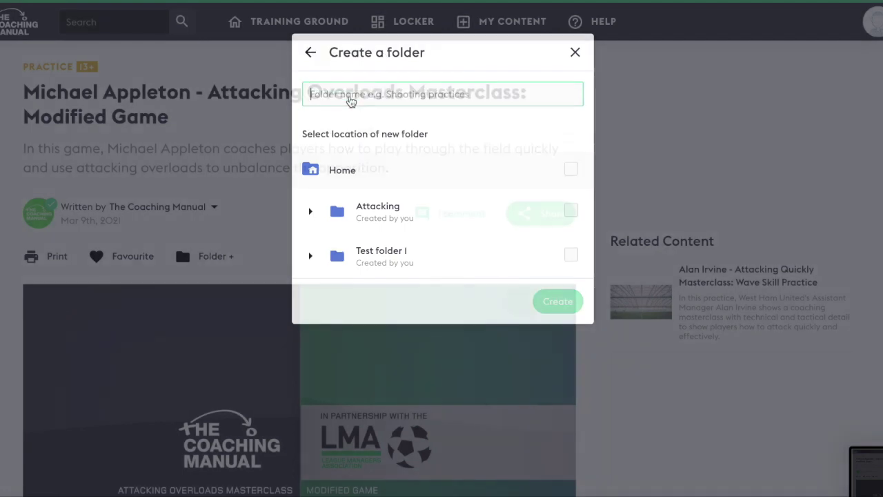
{"action": "type", "text": "Attacking 2"}
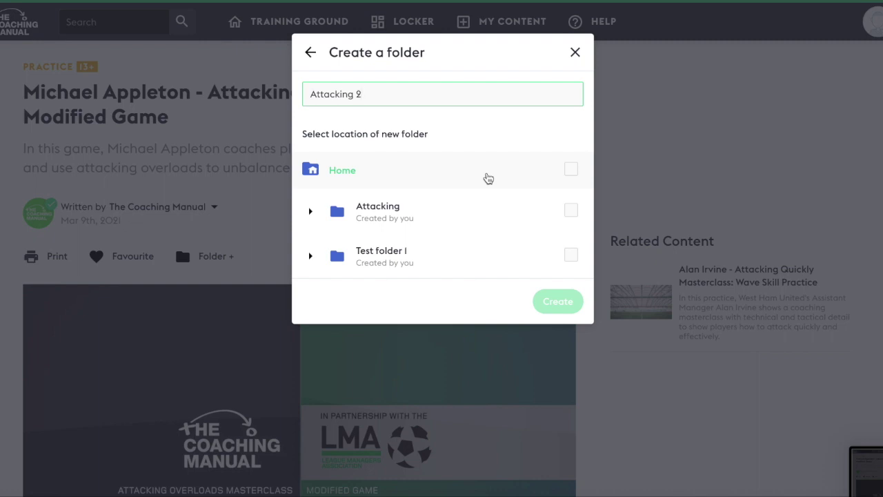
{"action": "left_click", "coordinate": [572, 210]}
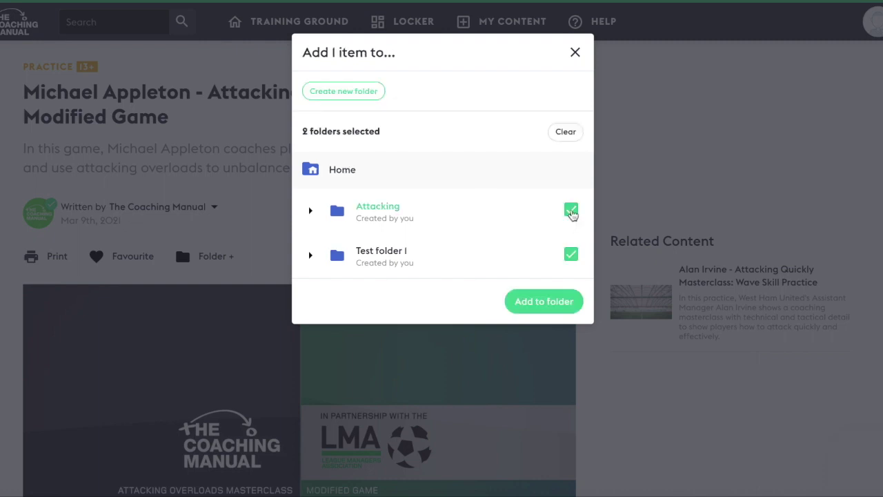
{"action": "left_click", "coordinate": [571, 254]}
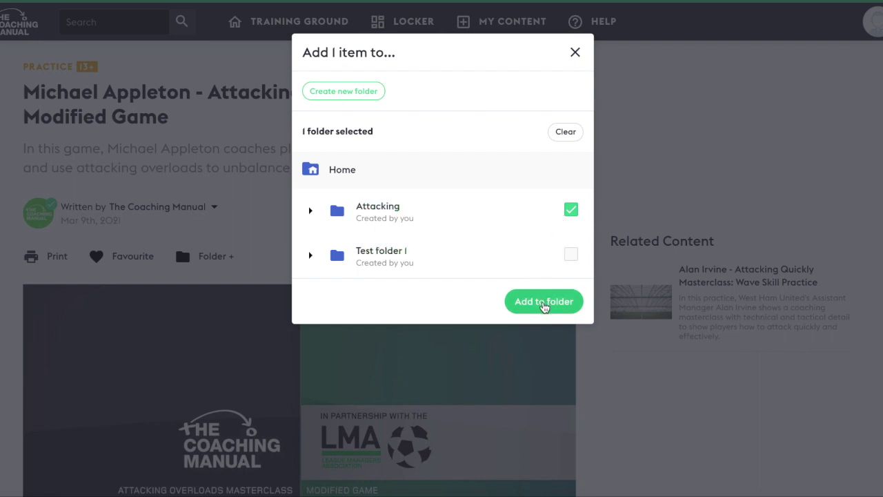
{"action": "left_click", "coordinate": [545, 302]}
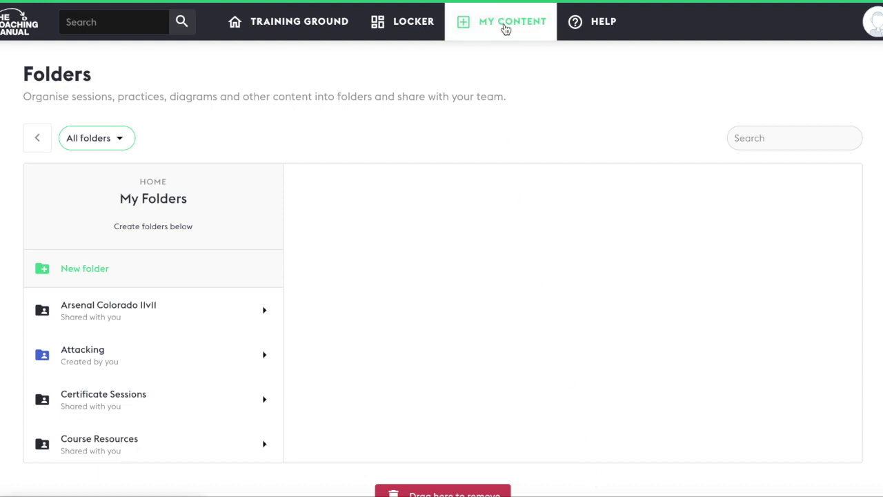
- Open the BF Goal 2 diagram from My Content and start adding it to a folder
{"action": "left_click", "coordinate": [506, 25]}
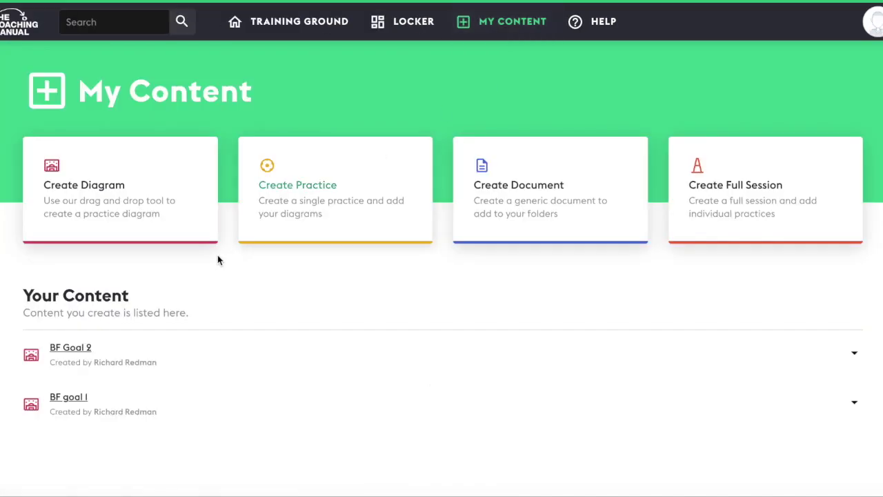
{"action": "left_click", "coordinate": [75, 350]}
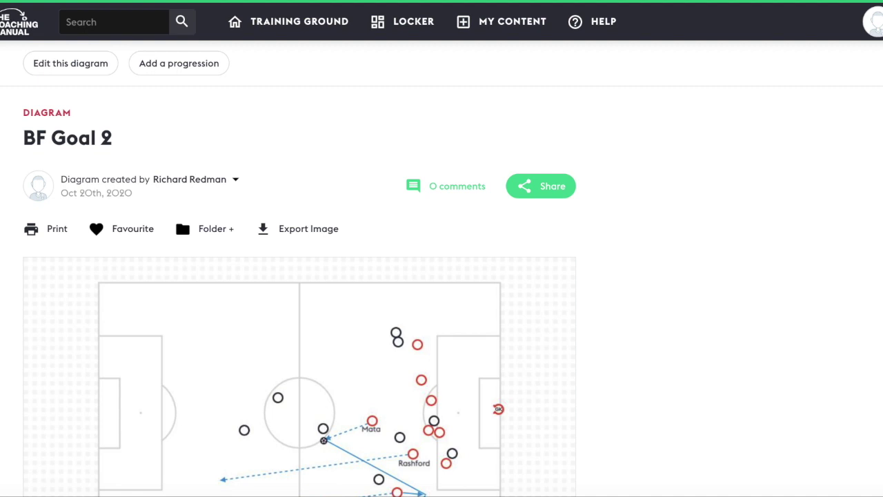
{"action": "left_click", "coordinate": [227, 232]}
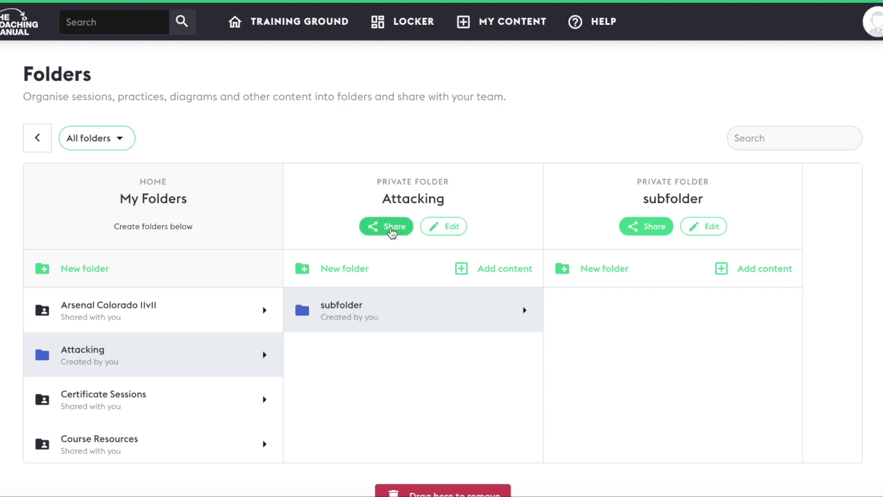
- Change the TCM Certificate I - Technical Staff team's access to Attacking from Hidden to Shared
{"action": "left_click", "coordinate": [391, 231]}
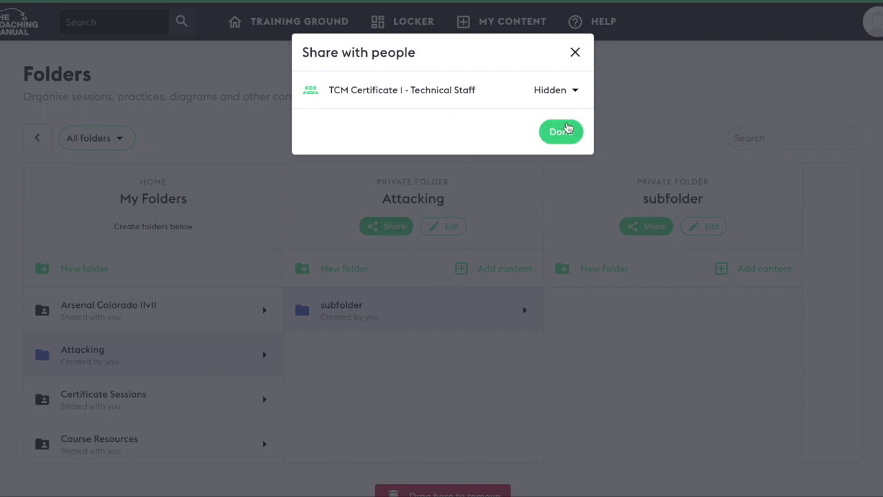
{"action": "left_click", "coordinate": [552, 94]}
{"action": "left_click", "coordinate": [537, 115]}
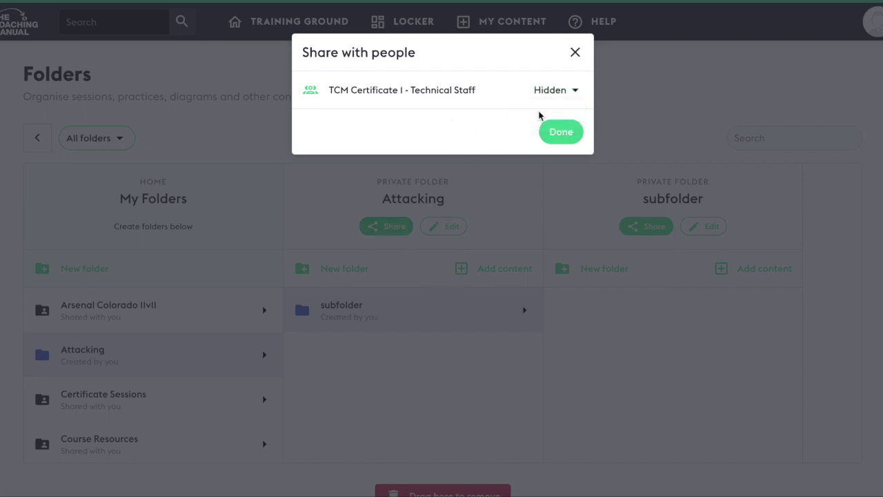
{"action": "left_click", "coordinate": [555, 133]}
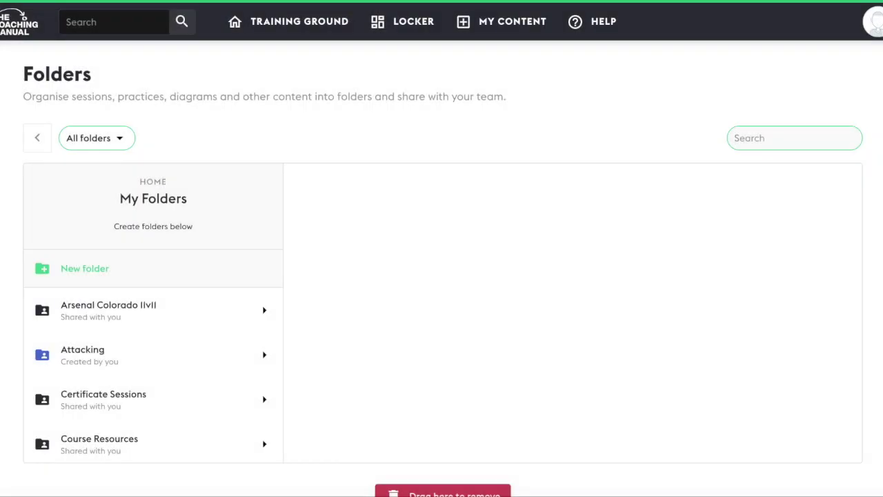
- Search folders for 'attacking' and open Attacking and its subfolder
{"action": "type", "text": "attacking"}
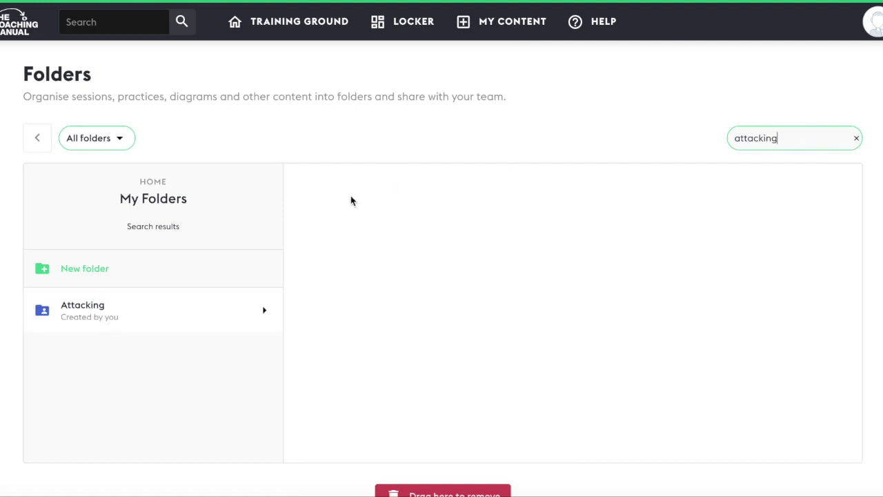
{"action": "left_click", "coordinate": [148, 311]}
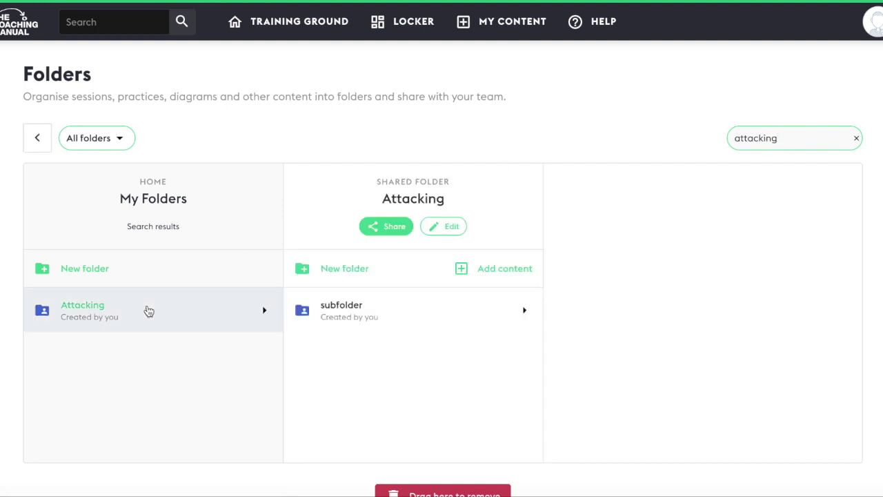
{"action": "left_click", "coordinate": [422, 308]}
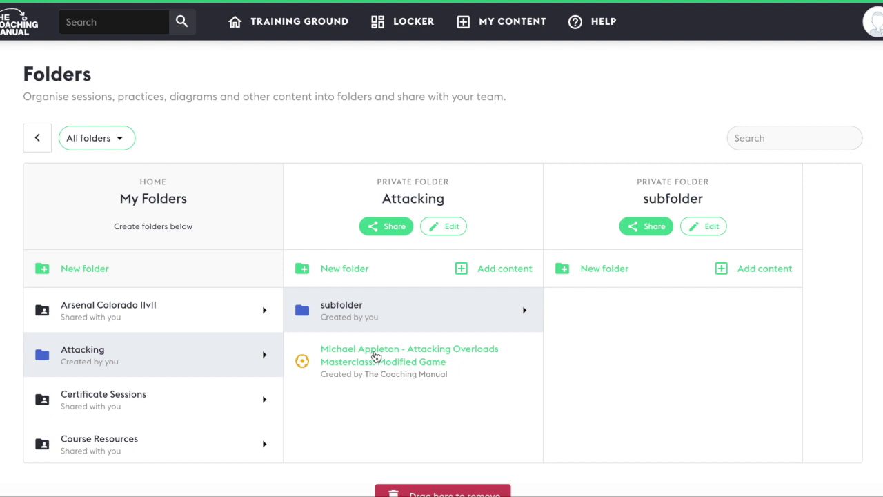
- Move the Attacking Overloads practice into subfolder, then delete it from subfolder again
{"action": "left_click_drag", "start_coordinate": [371, 356], "coordinate": [639, 315]}
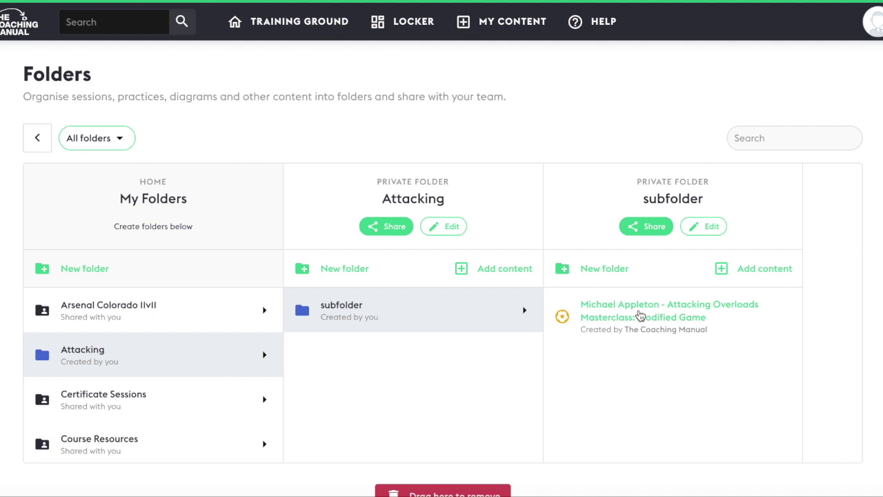
{"action": "left_click_drag", "start_coordinate": [640, 315], "coordinate": [452, 490]}
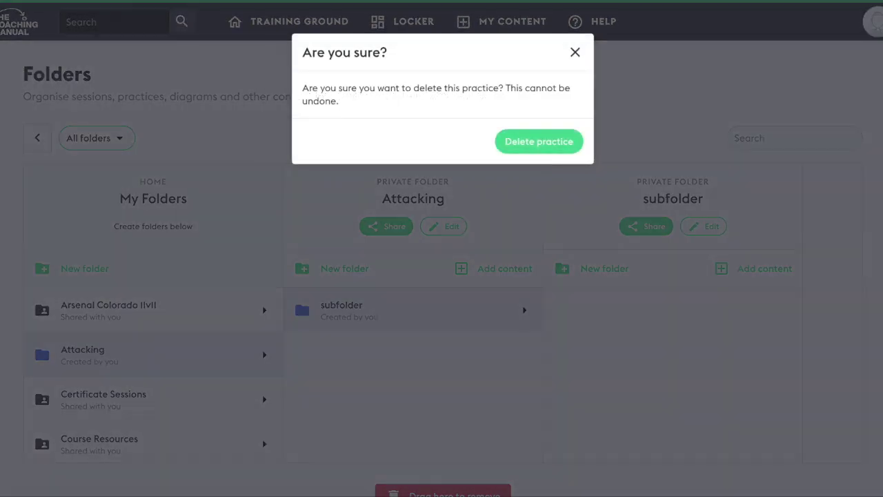
{"action": "left_click", "coordinate": [551, 146]}
{"action": "left_click", "coordinate": [475, 312]}
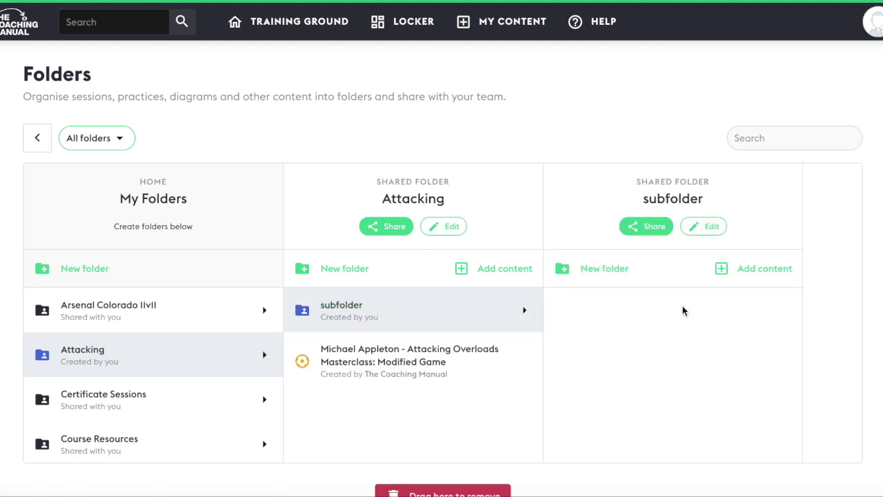
- Request deletion of the subfolder inside Attacking from its Edit folder dialog
{"action": "left_click", "coordinate": [707, 231]}
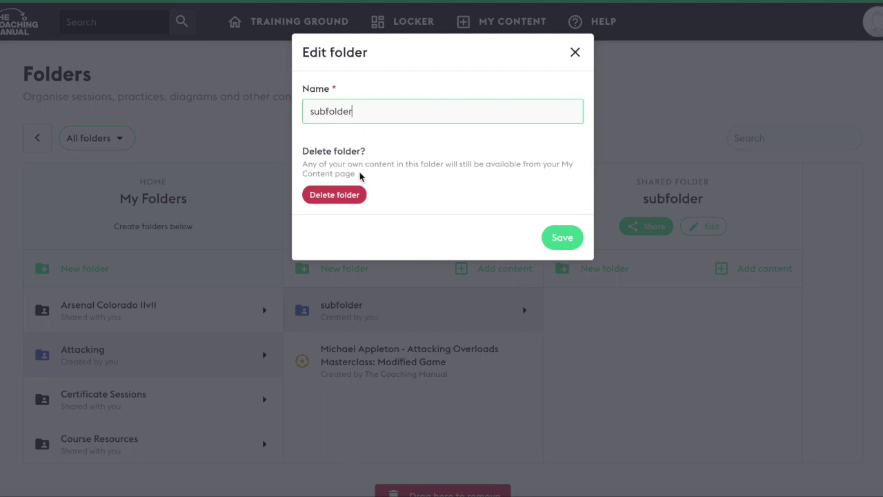
{"action": "left_click", "coordinate": [339, 196]}
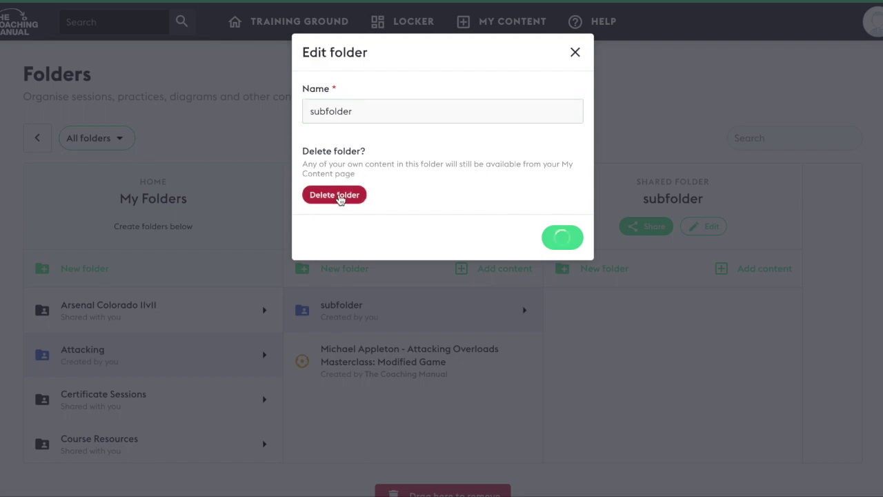